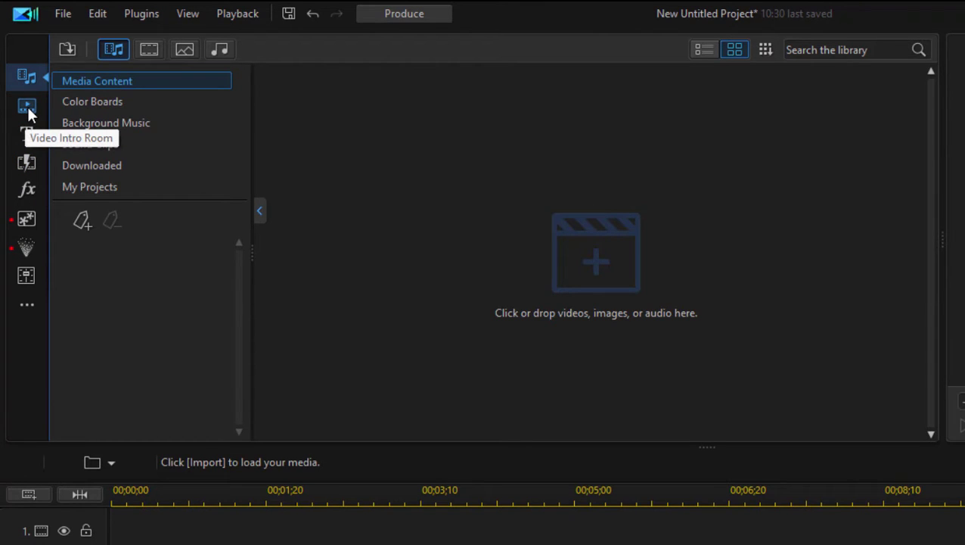
Step: Open the video intro library and scroll through the Autumn intro templates
{"action": "left_click", "coordinate": [27, 109]}
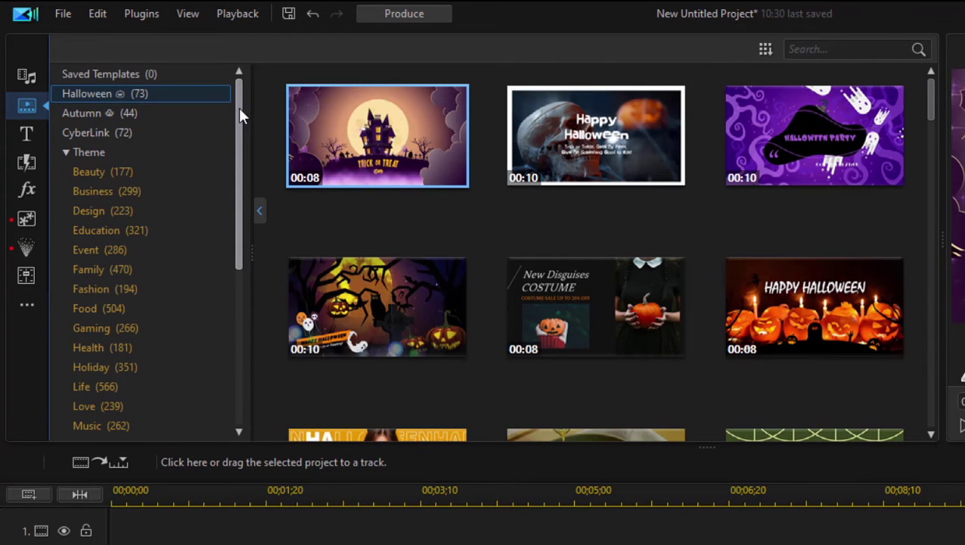
{"action": "left_click", "coordinate": [72, 114]}
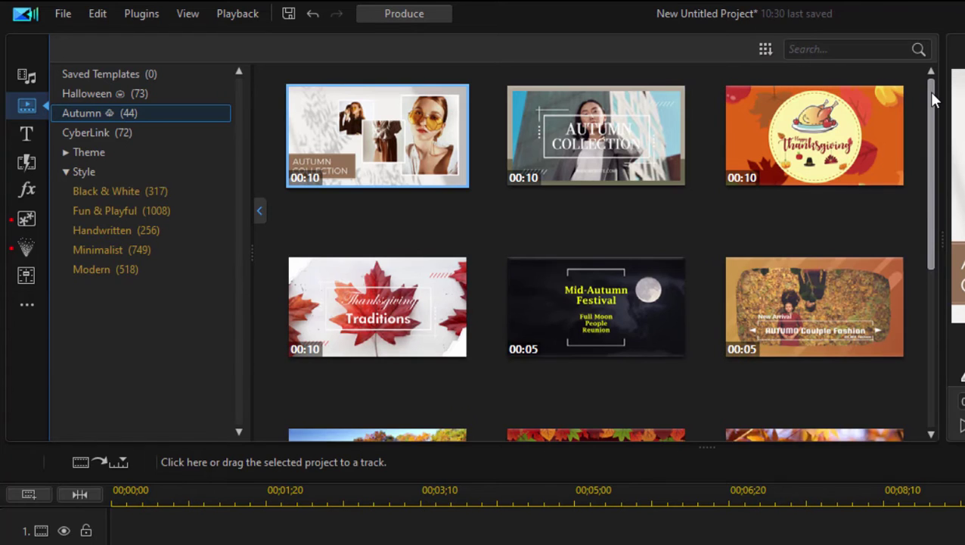
{"action": "left_click_drag", "start_coordinate": [947, 85], "coordinate": [946, 261]}
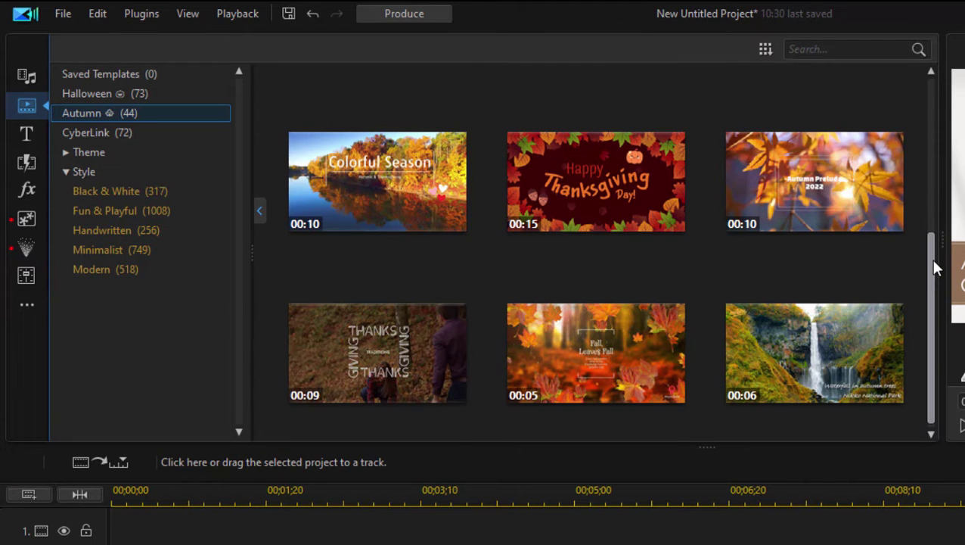
{"action": "left_click_drag", "start_coordinate": [934, 267], "coordinate": [928, 119]}
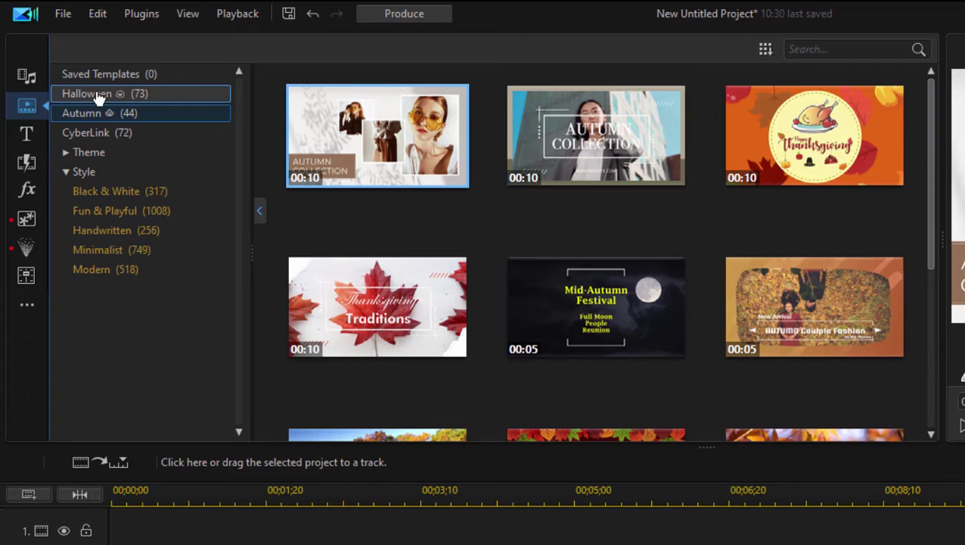
Step: Expand Theme and list the 266 Gaming intro templates, such as Game Start and Gaming Channel
{"action": "left_click", "coordinate": [85, 153]}
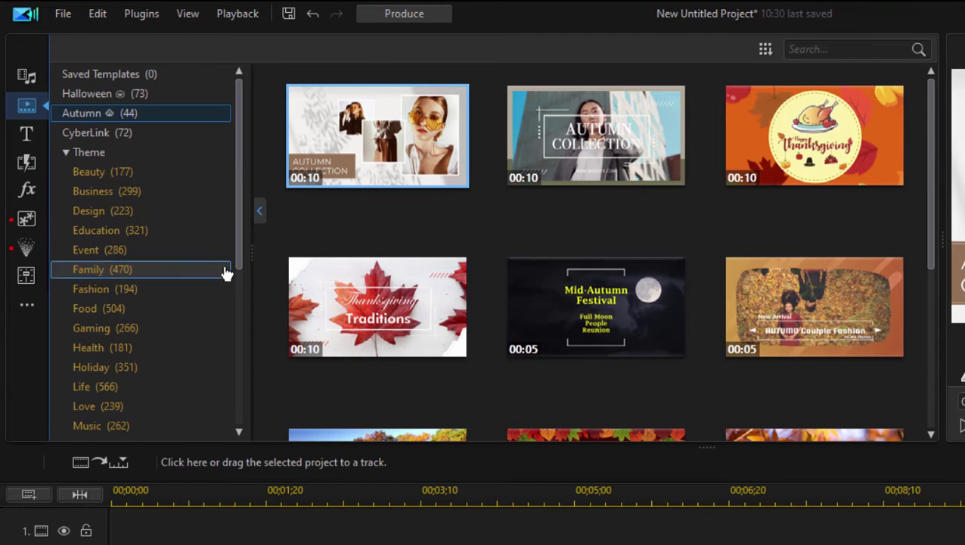
{"action": "left_click", "coordinate": [132, 334]}
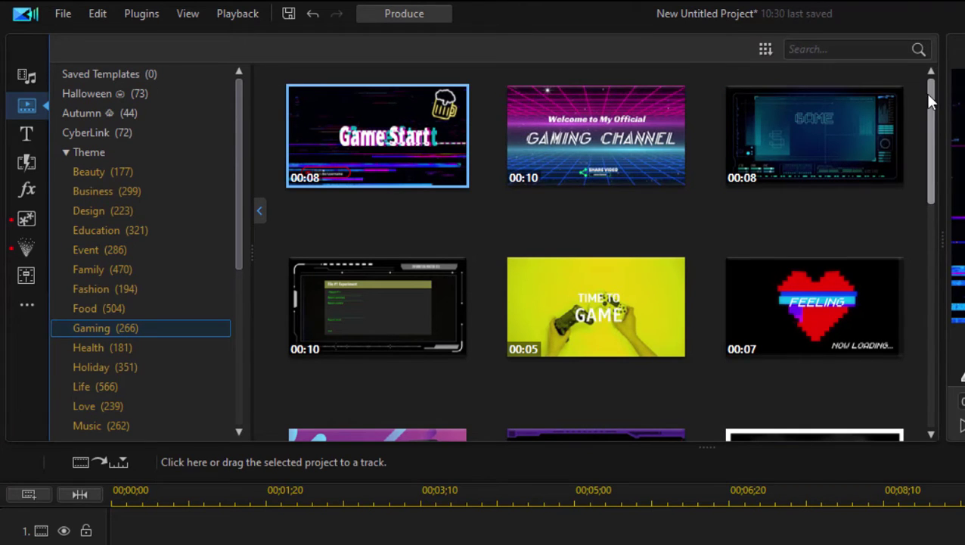
{"action": "mouse_move", "coordinate": [928, 94]}
{"action": "left_mouse_down"}
{"action": "mouse_move", "coordinate": [948, 318]}
{"action": "mouse_move", "coordinate": [938, 79]}
{"action": "left_mouse_up"}
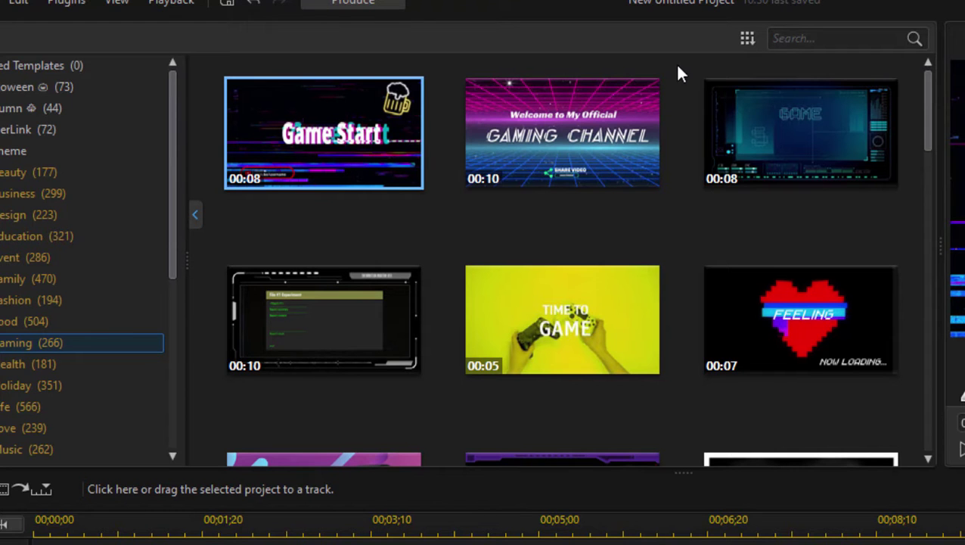
Step: Drop the Gaming Channel template onto the timeline and open it in the Video Intro Designer
{"action": "mouse_move", "coordinate": [582, 86]}
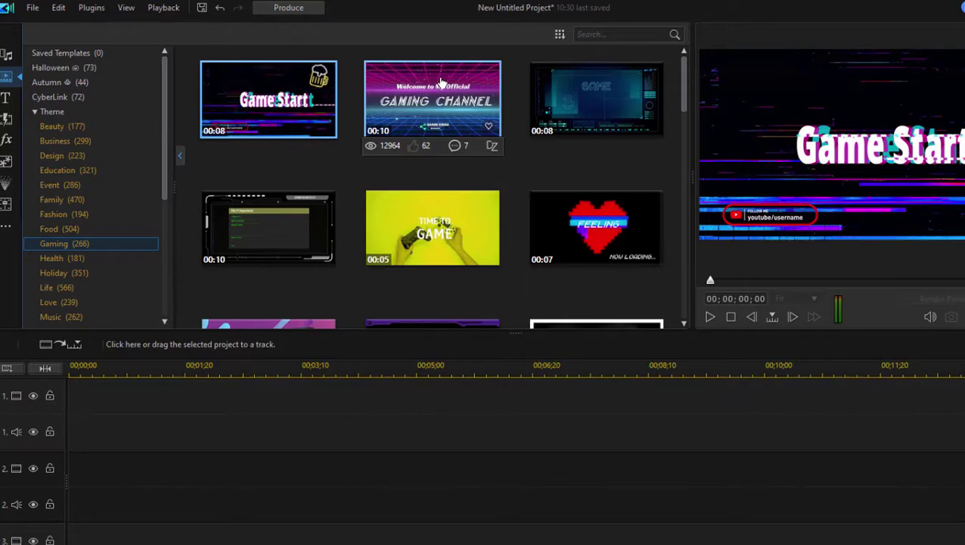
{"action": "left_click_drag", "start_coordinate": [542, 110], "coordinate": [42, 491]}
{"action": "left_click_drag", "start_coordinate": [72, 362], "coordinate": [68, 364]}
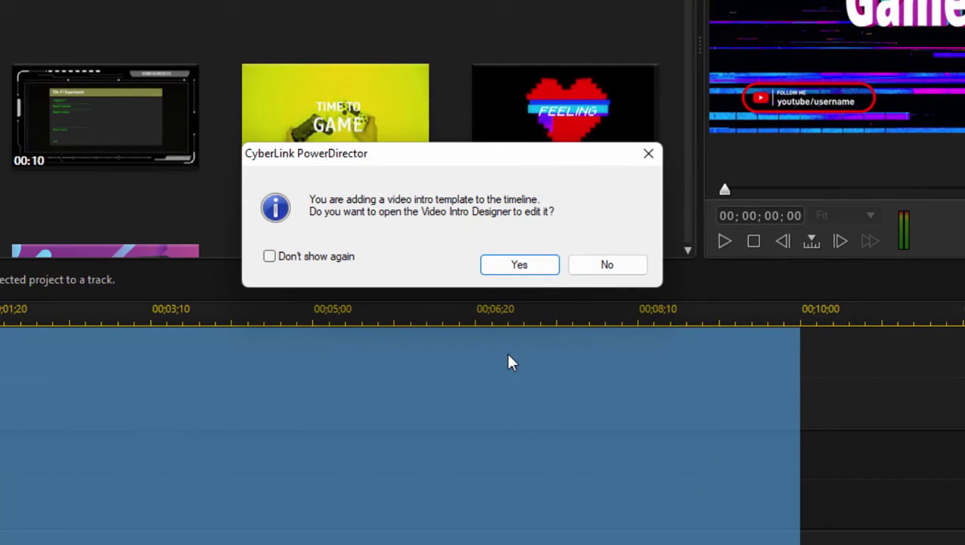
{"action": "left_click", "coordinate": [520, 264]}
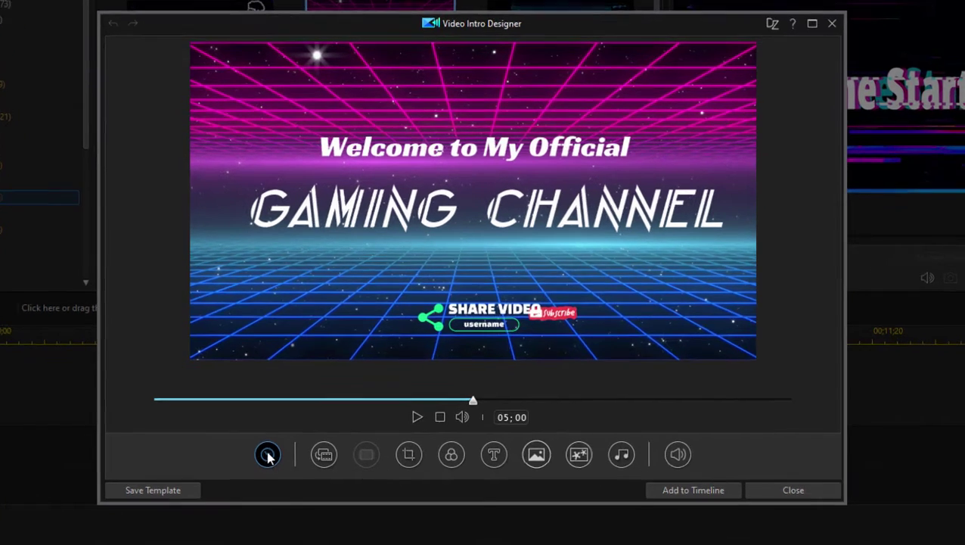
Step: Check the intro's duration setting without changing it and scrub back toward the start
{"action": "left_click", "coordinate": [277, 458]}
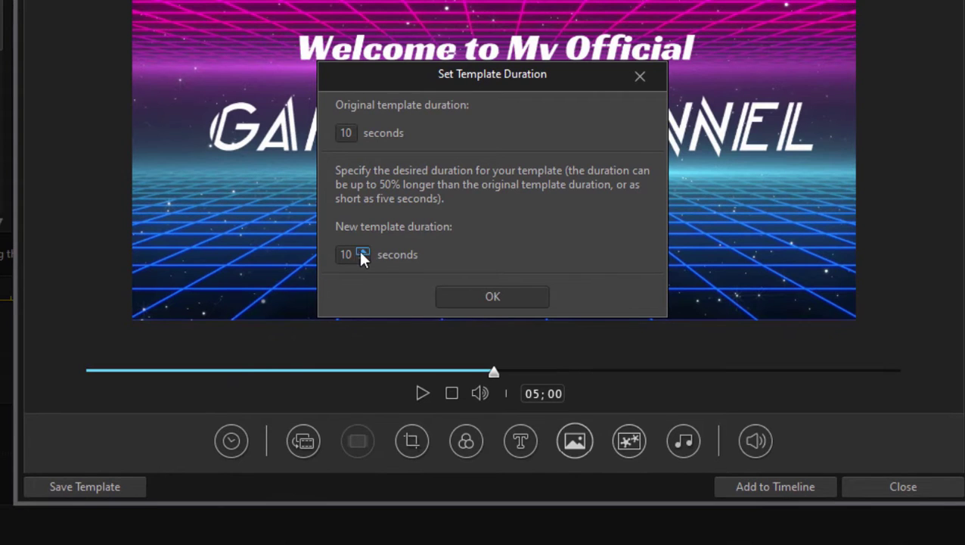
{"action": "left_click", "coordinate": [643, 75]}
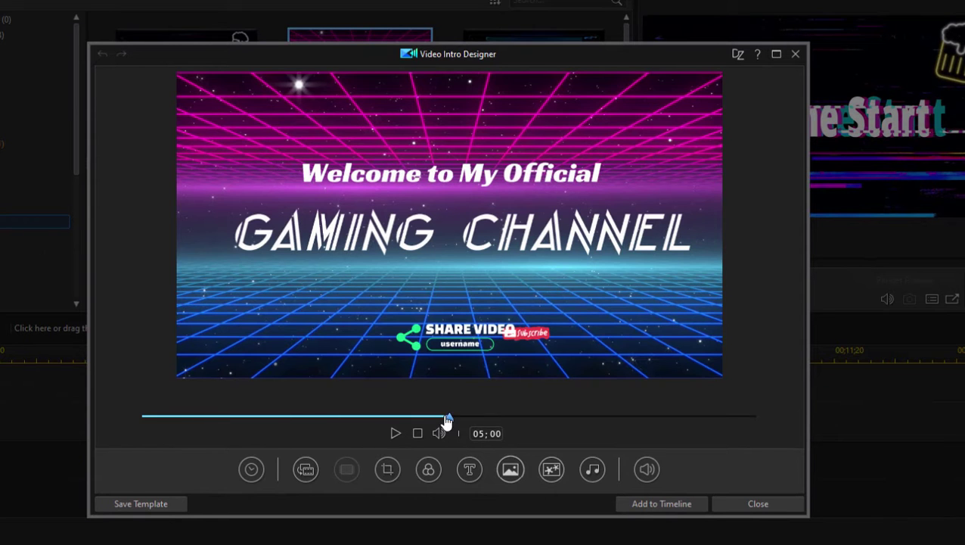
{"action": "left_click_drag", "start_coordinate": [447, 421], "coordinate": [176, 416]}
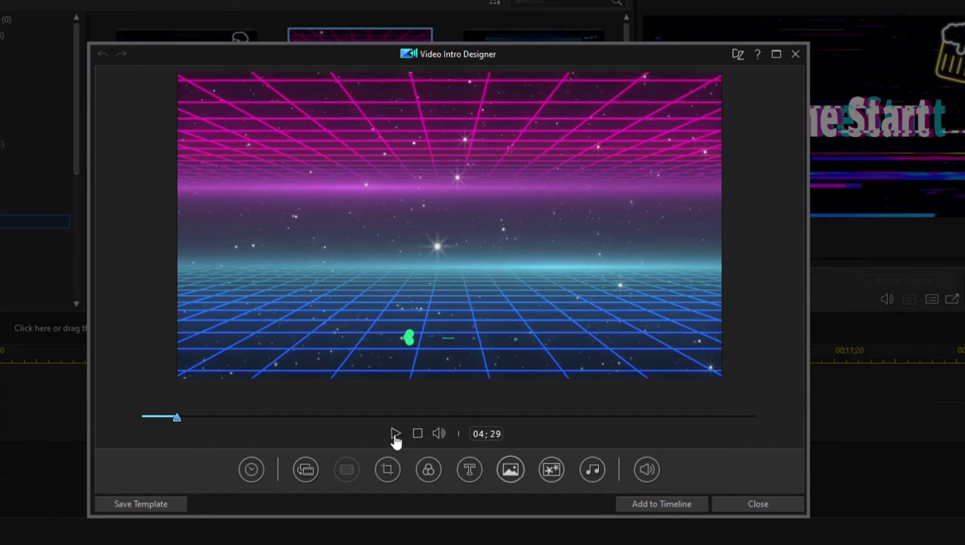
Step: Play the intro preview, pause at 07;01, and view the Volume settings (video and music at 100)
{"action": "left_click", "coordinate": [395, 436]}
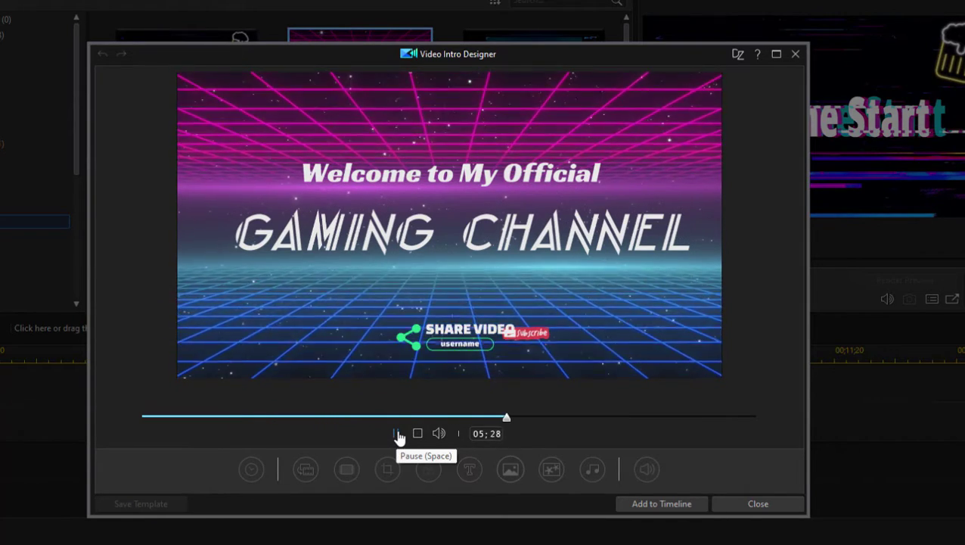
{"action": "left_click", "coordinate": [396, 435]}
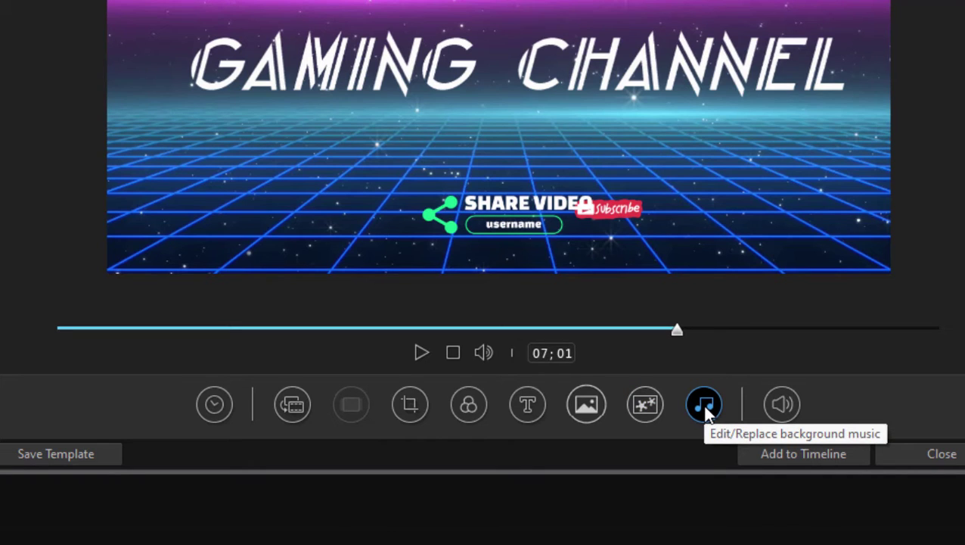
{"action": "left_click", "coordinate": [784, 405]}
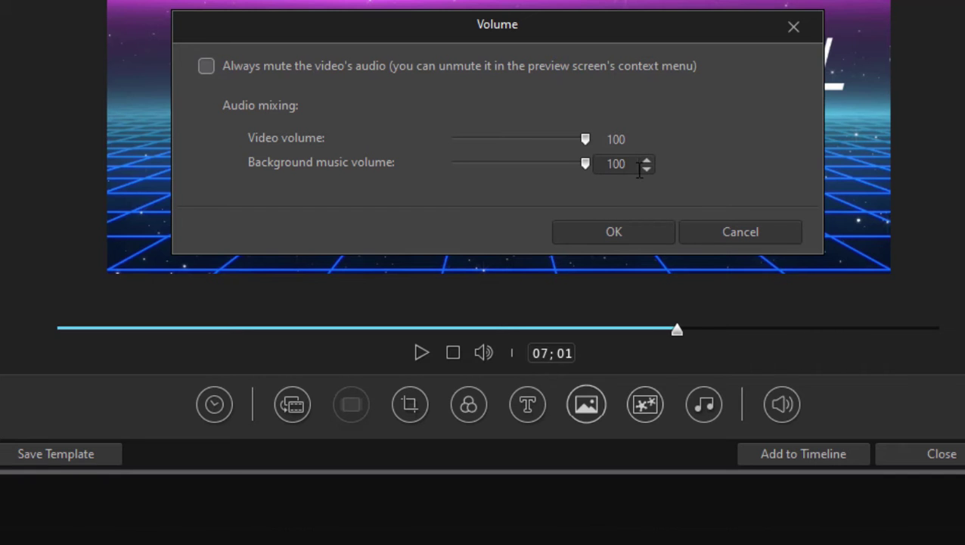
Step: Replace GAMING with MOVIE so the title reads 'MOVIE CHANNEL', and view its Backdrop Settings
{"action": "left_click", "coordinate": [718, 230]}
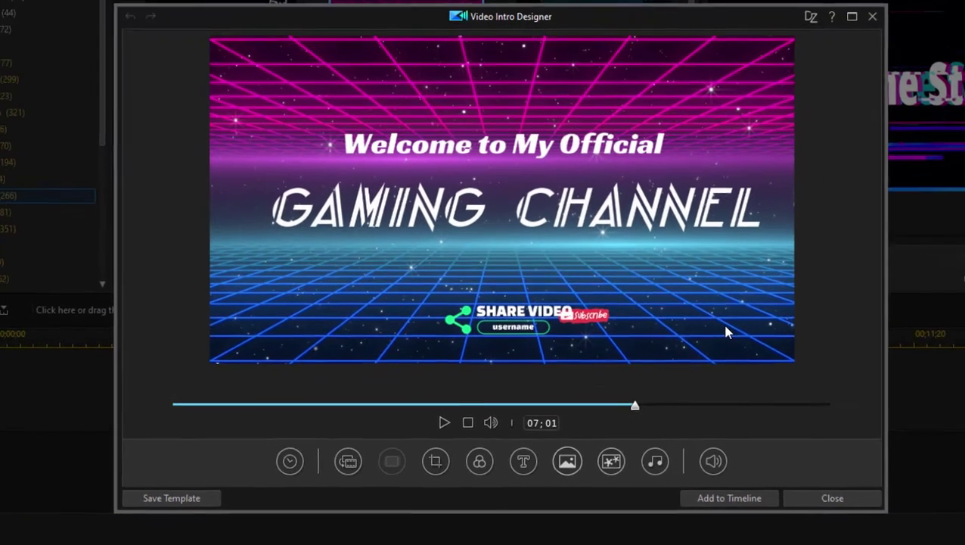
{"action": "double_click", "coordinate": [438, 210]}
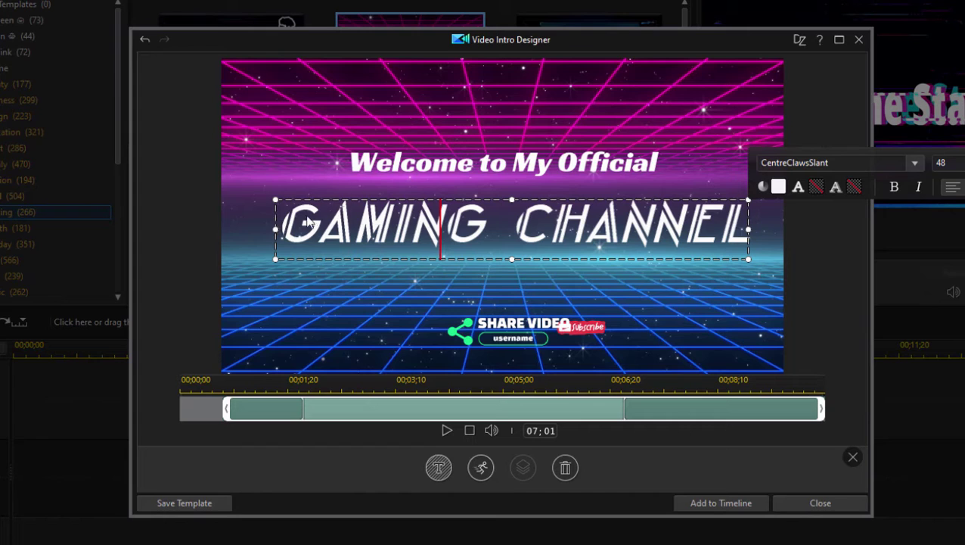
{"action": "left_click_drag", "start_coordinate": [286, 220], "coordinate": [476, 224]}
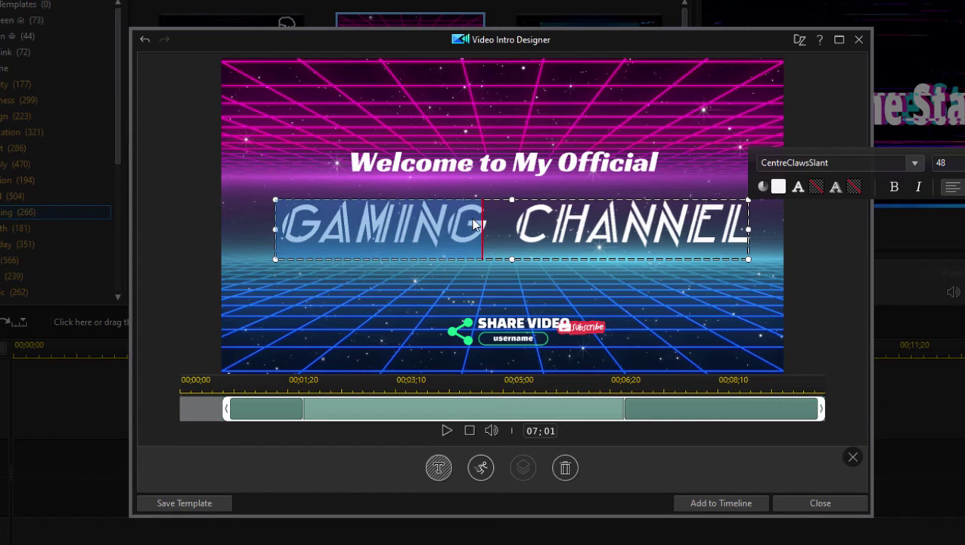
{"action": "type", "text": "MO"}
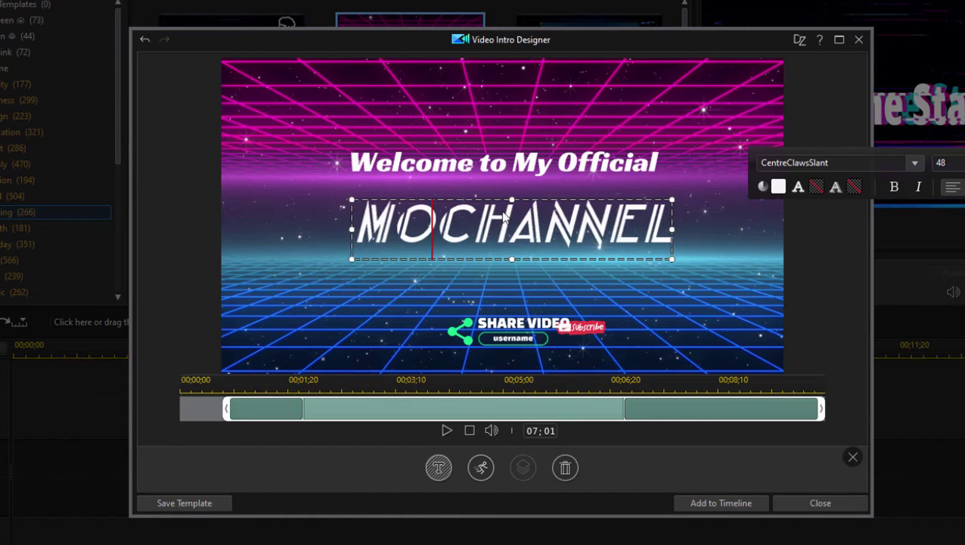
{"action": "type", "text": "VIE"}
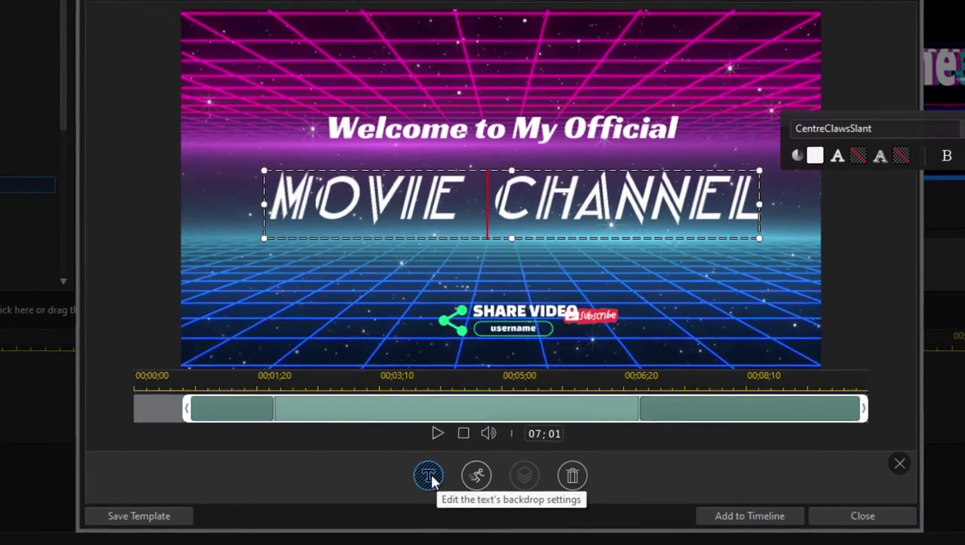
{"action": "left_click", "coordinate": [429, 475]}
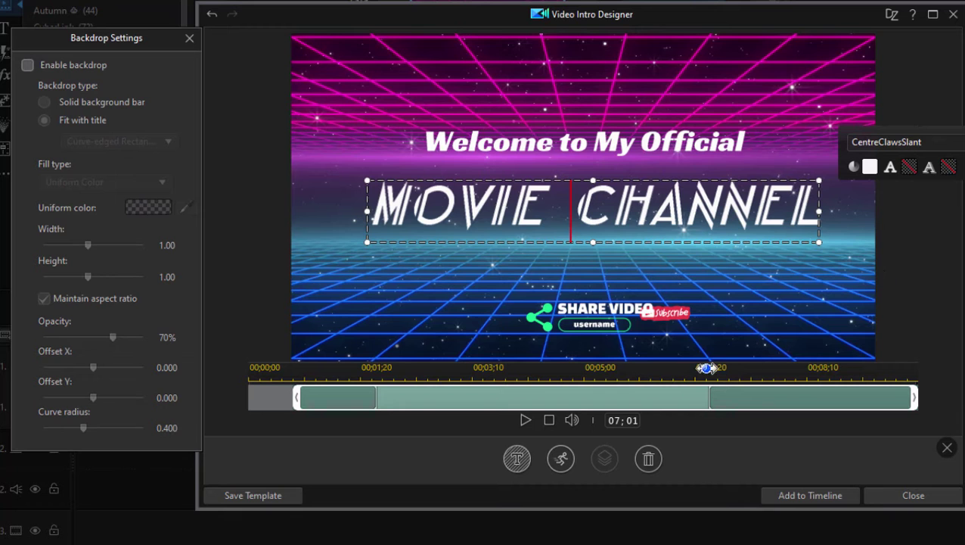
Step: Play the MOVIE CHANNEL intro preview from about one second in, then pause it
{"action": "left_click", "coordinate": [561, 461]}
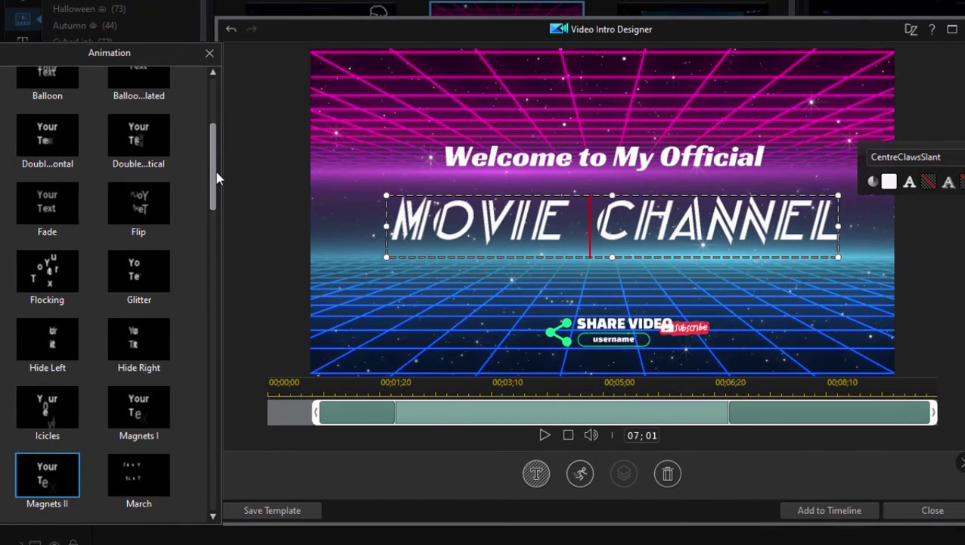
{"action": "scroll", "coordinate": [217, 109], "scroll_direction": "up", "scroll_amount": 3}
{"action": "left_click_drag", "start_coordinate": [216, 87], "coordinate": [233, 360]}
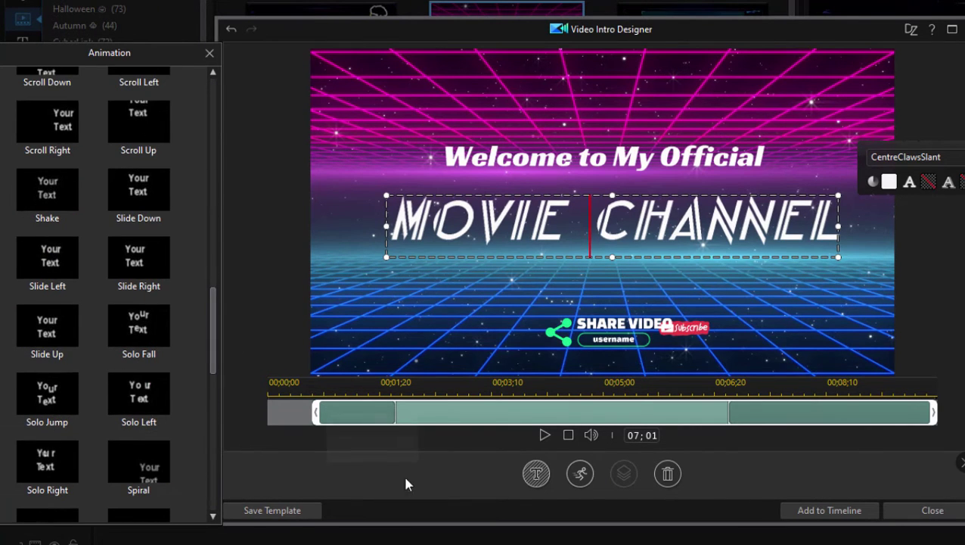
{"action": "left_click", "coordinate": [544, 435]}
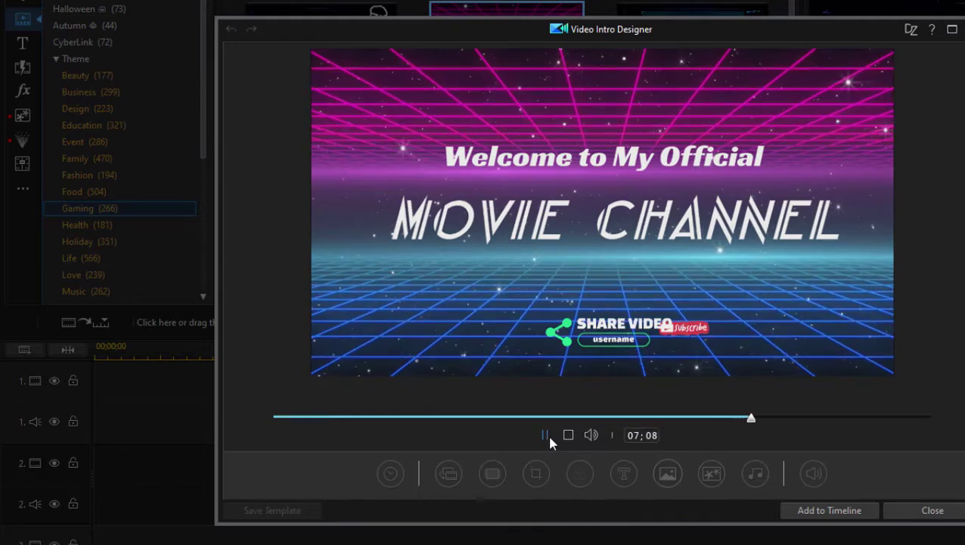
{"action": "left_click", "coordinate": [347, 418]}
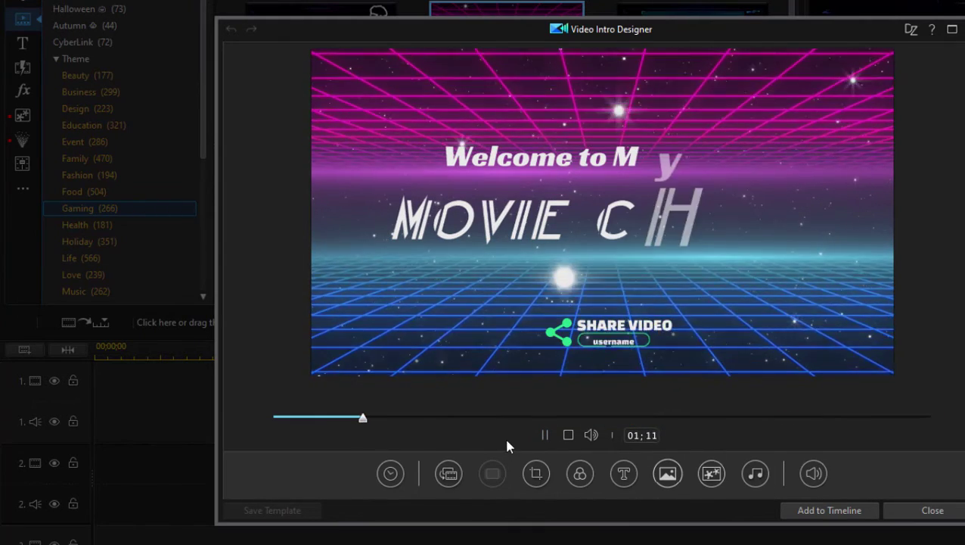
{"action": "left_click", "coordinate": [545, 437]}
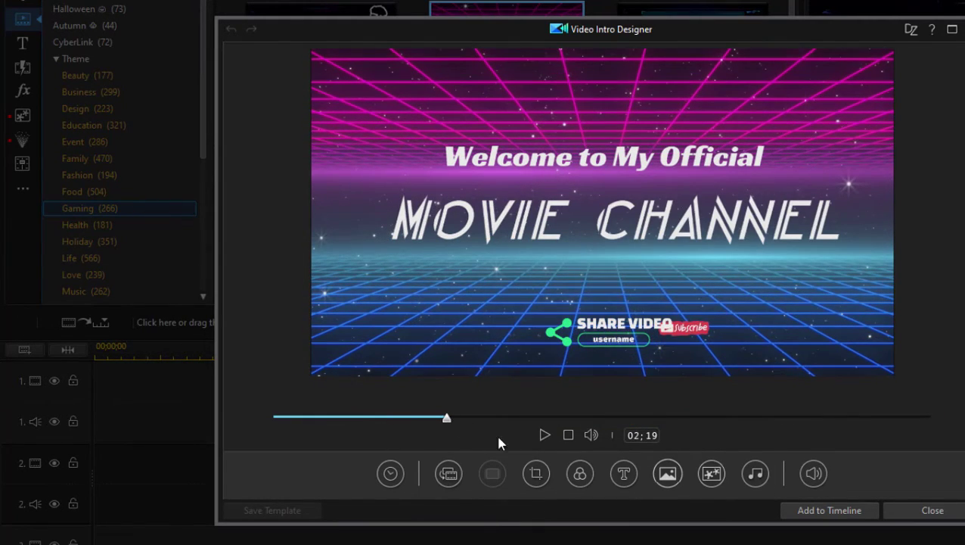
Step: Browse the MOVIE CHANNEL title's In Animation effects and close the list without changes
{"action": "left_click", "coordinate": [497, 226]}
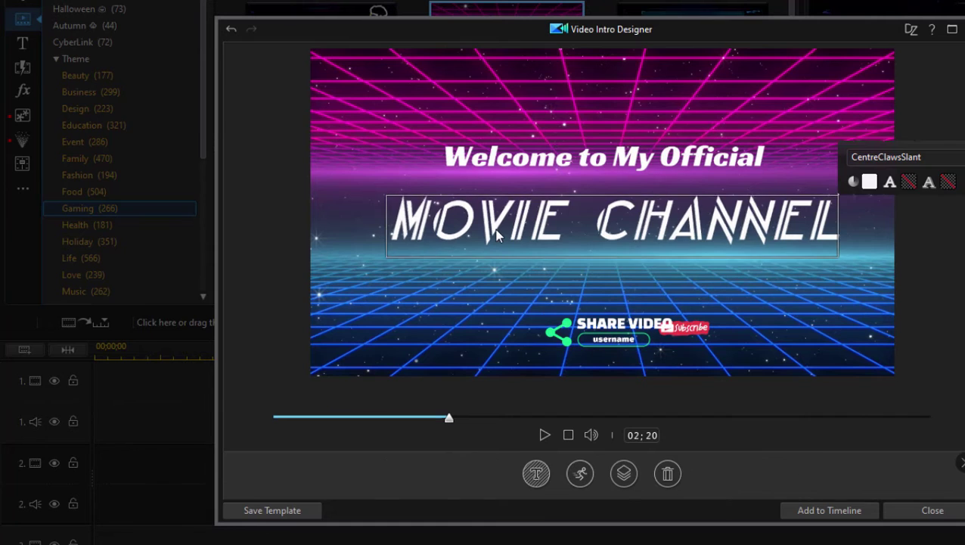
{"action": "left_click", "coordinate": [579, 473]}
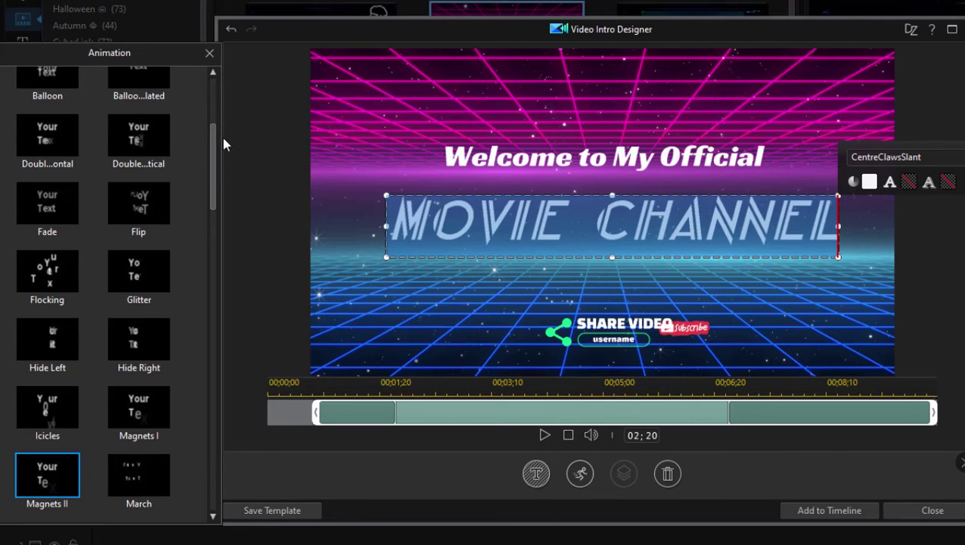
{"action": "left_click_drag", "start_coordinate": [212, 144], "coordinate": [200, 39]}
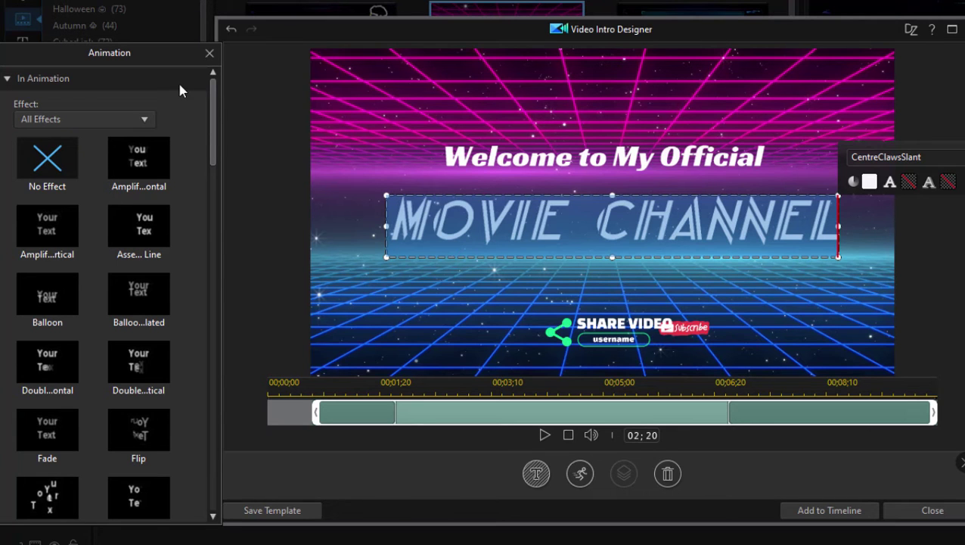
{"action": "left_click", "coordinate": [209, 53]}
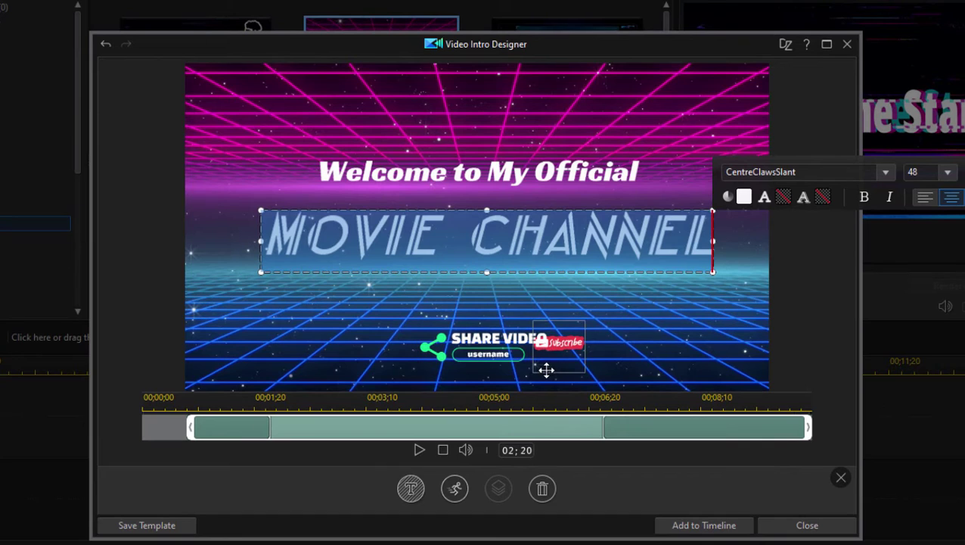
Step: Nudge the Subscribe sticker up-right, delay the MOVIE CHANNEL title's start, and preview the result
{"action": "left_click_drag", "start_coordinate": [571, 358], "coordinate": [589, 342]}
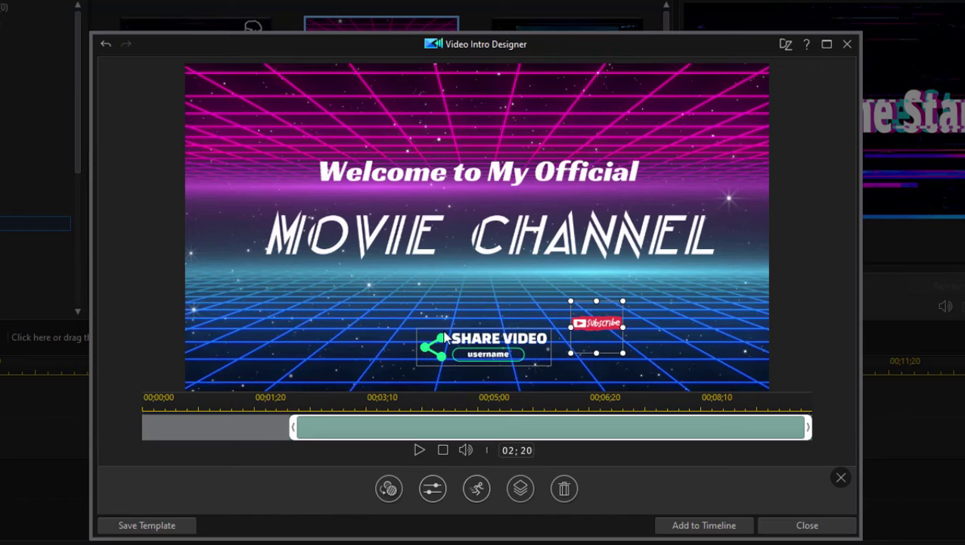
{"action": "left_click", "coordinate": [394, 234]}
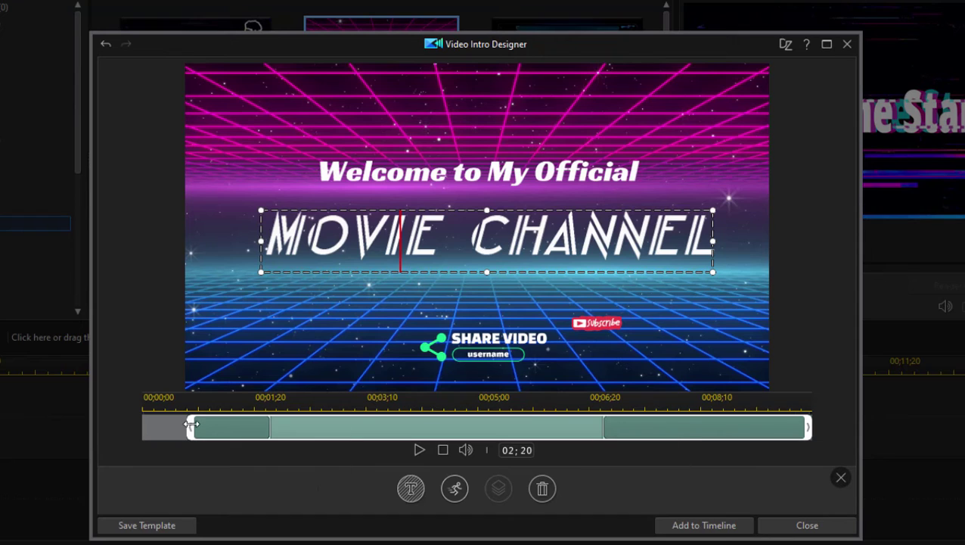
{"action": "left_click_drag", "start_coordinate": [190, 427], "coordinate": [299, 423]}
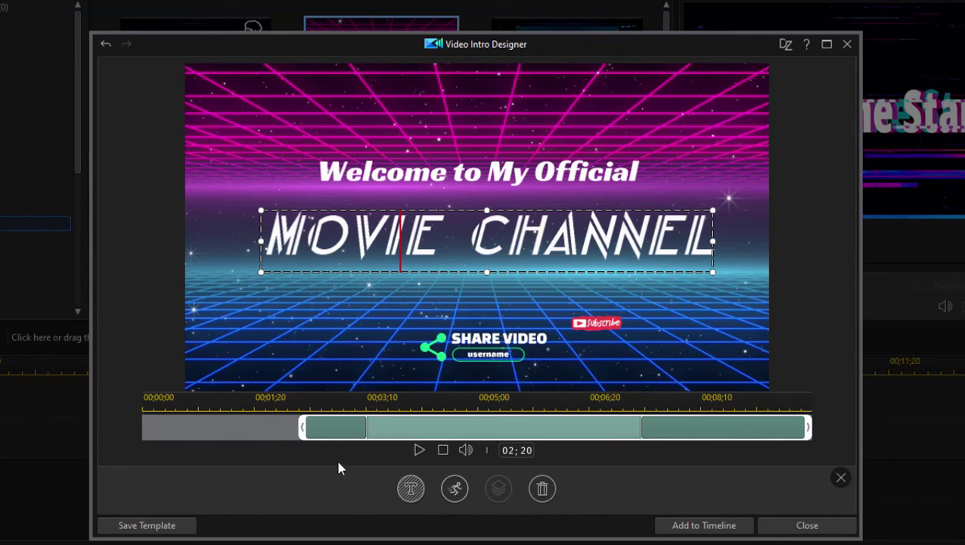
{"action": "left_click", "coordinate": [225, 333]}
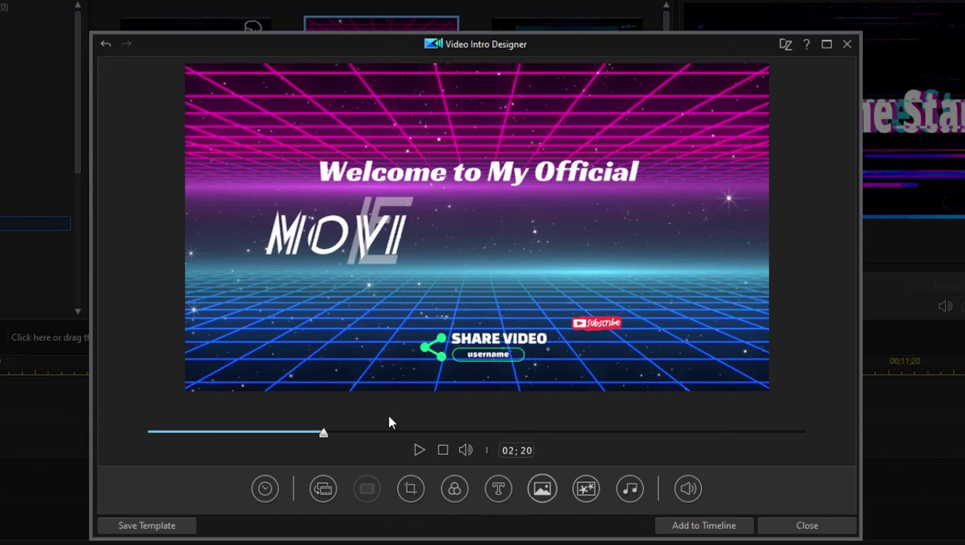
{"action": "left_click", "coordinate": [385, 433]}
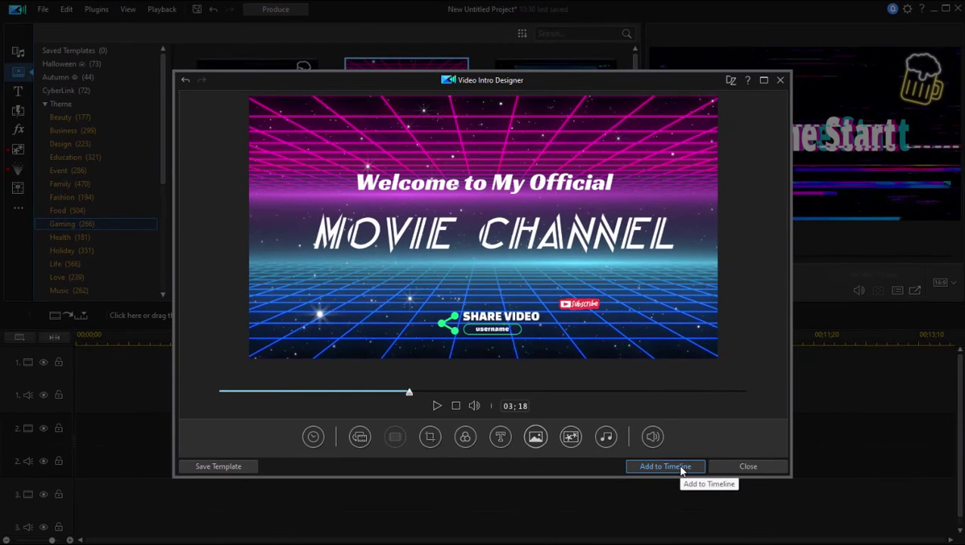
Step: Add the intro as layered tracks, zoom out, and enlarge the timeline to show the MOVIE CHANNEL clip (02;10–10;00)
{"action": "left_click", "coordinate": [681, 467]}
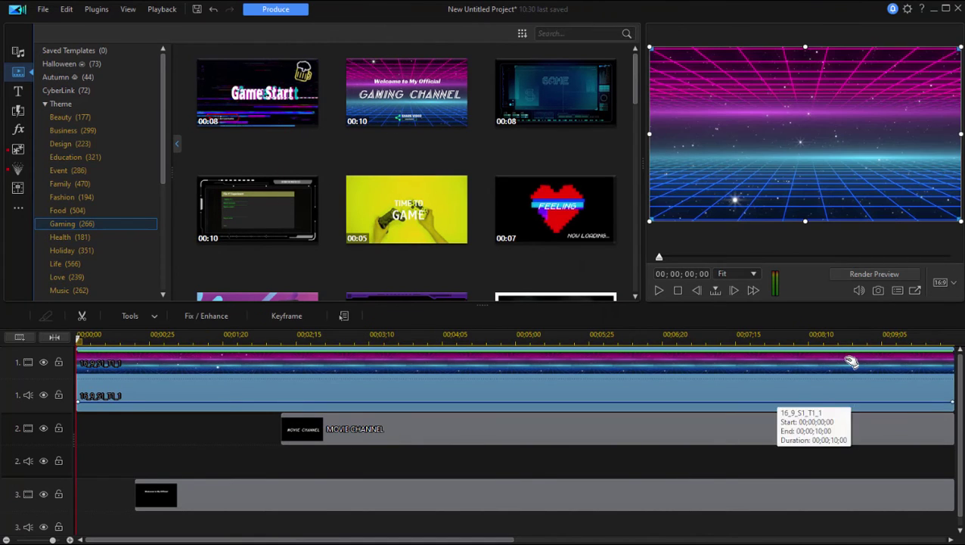
{"action": "left_click_drag", "start_coordinate": [891, 334], "coordinate": [757, 334]}
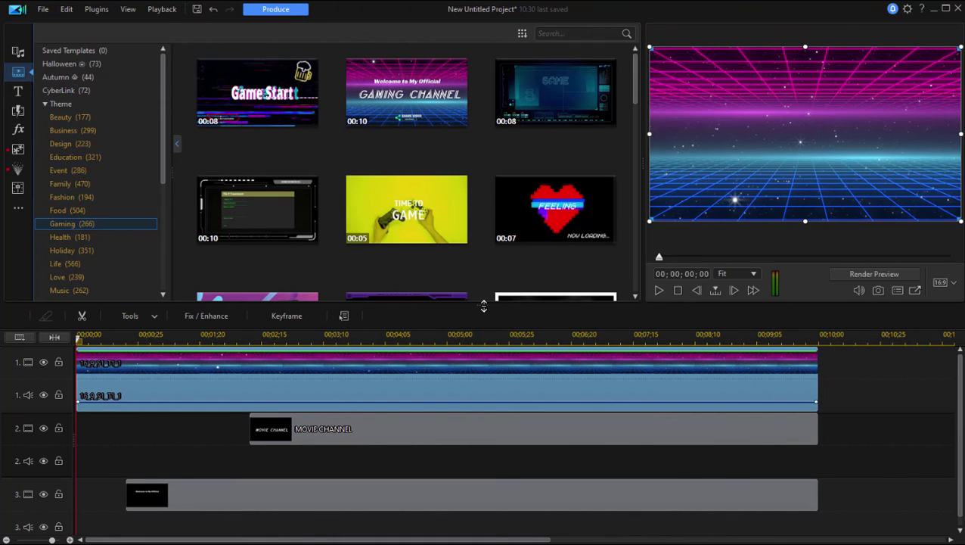
{"action": "left_click_drag", "start_coordinate": [482, 305], "coordinate": [476, 144]}
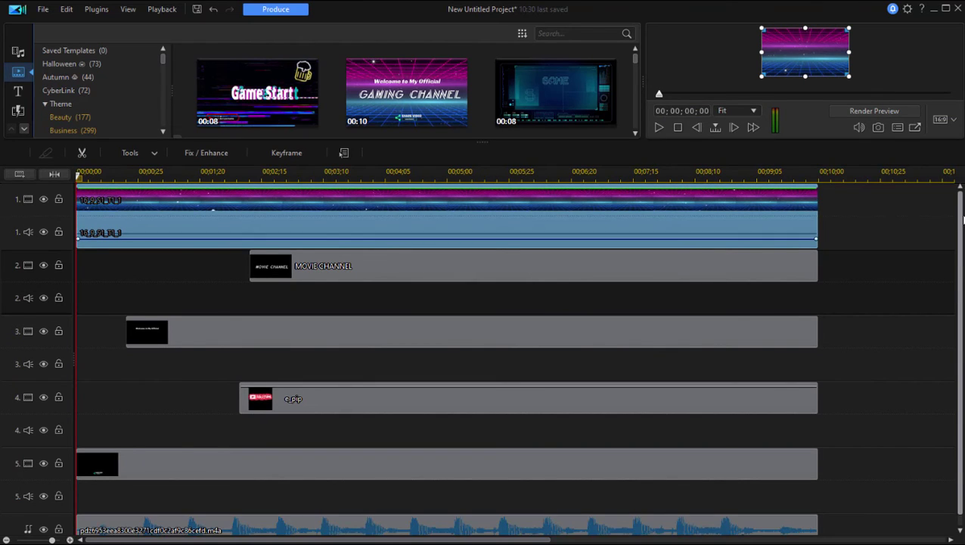
{"action": "left_click_drag", "start_coordinate": [959, 216], "coordinate": [952, 291]}
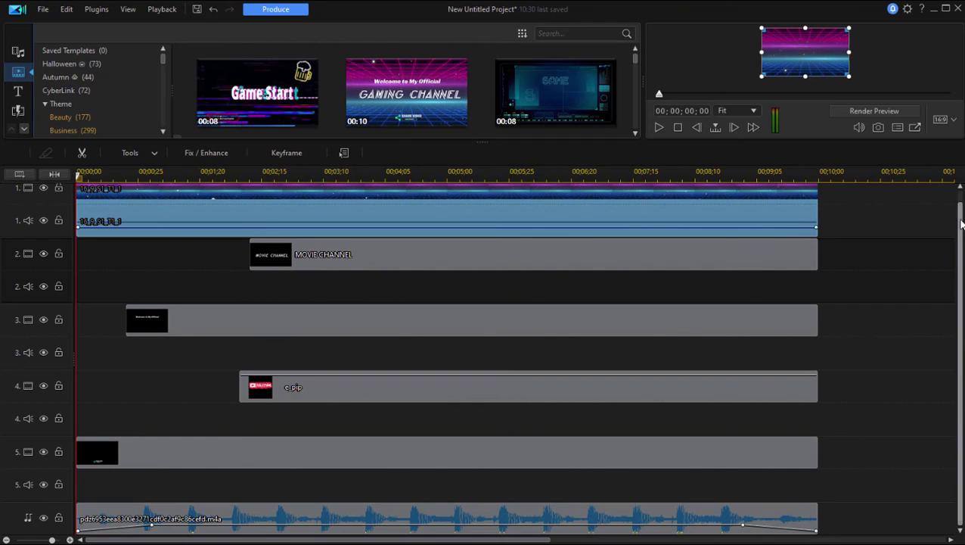
{"action": "scroll", "coordinate": [681, 227], "scroll_direction": "up", "scroll_amount": 1}
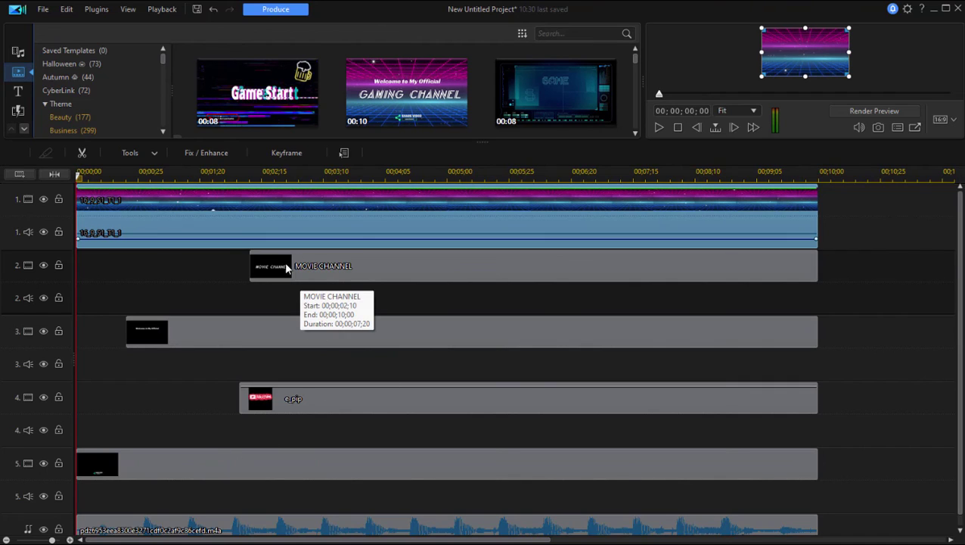
{"action": "double_click", "coordinate": [229, 338]}
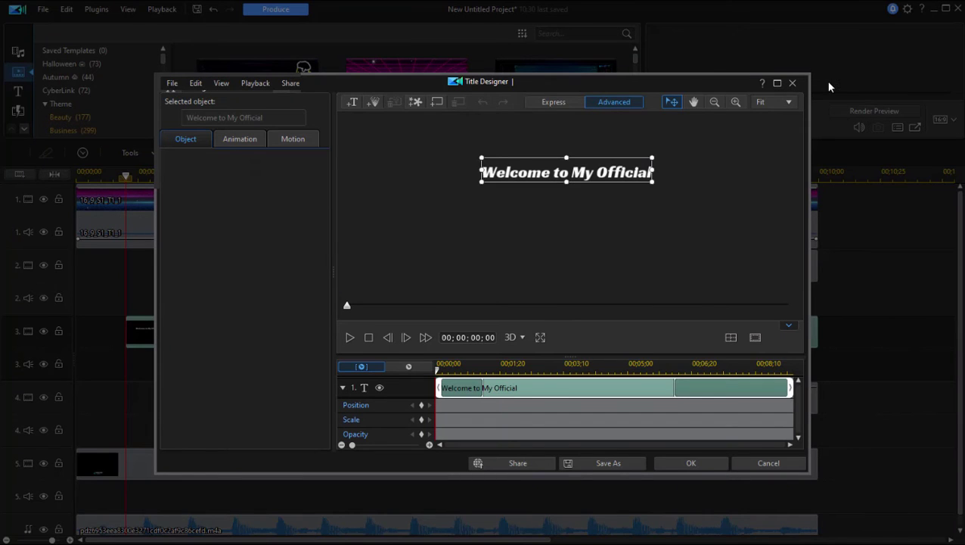
{"action": "left_click", "coordinate": [792, 83]}
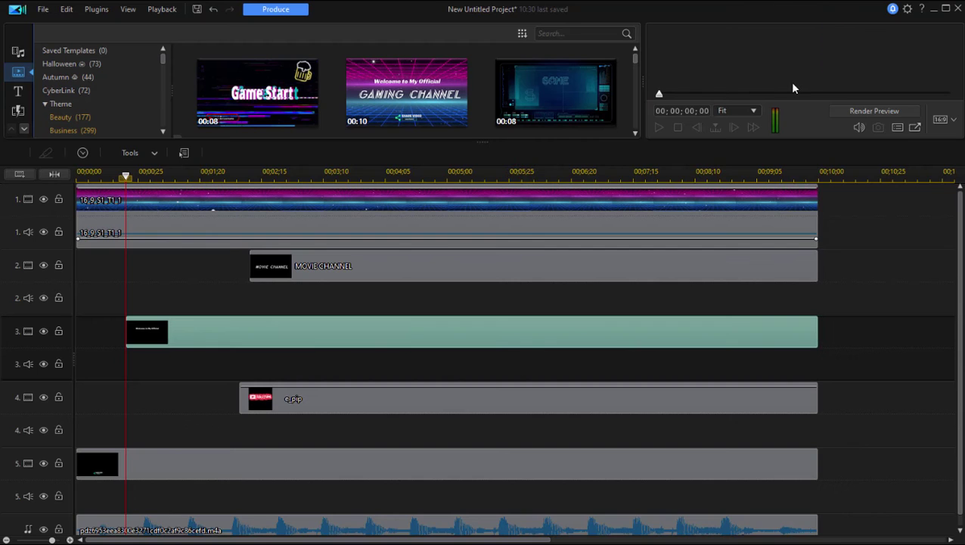
{"action": "double_click", "coordinate": [232, 201]}
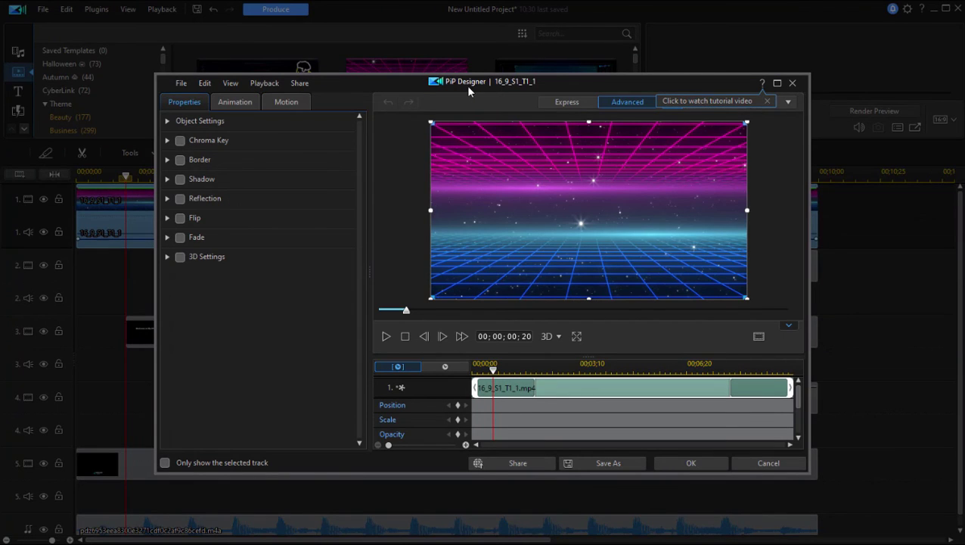
{"action": "left_click", "coordinate": [792, 82]}
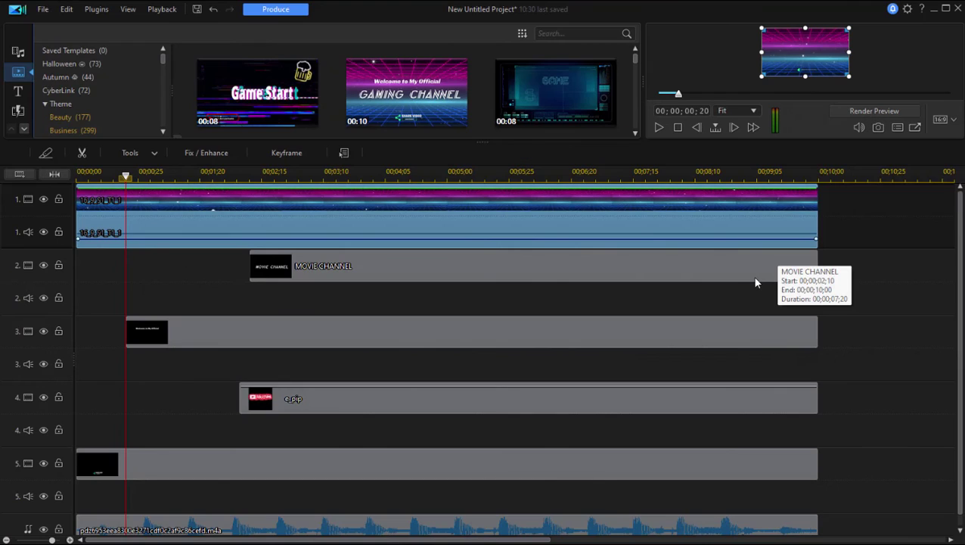